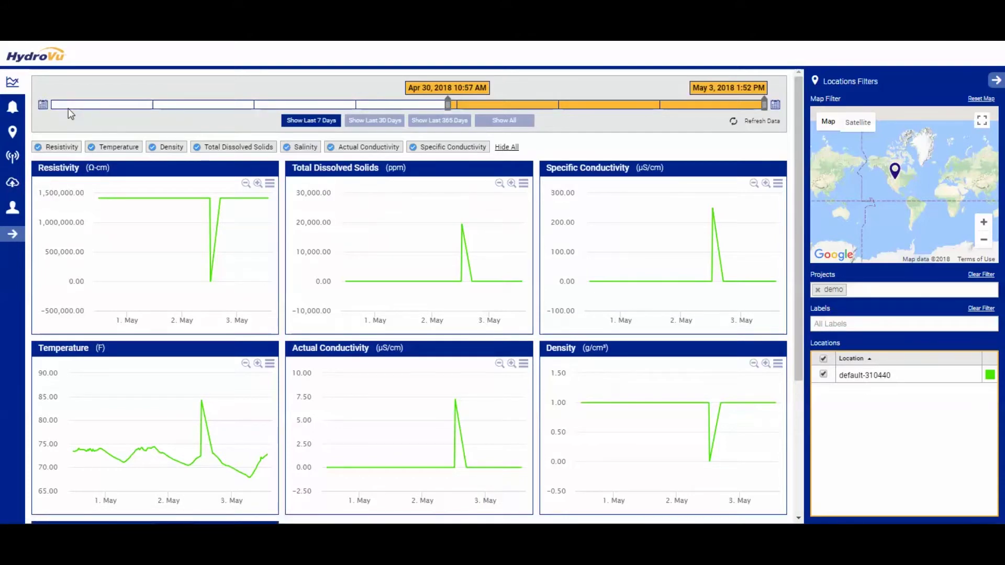
- Go to Alarms, start a new alarm, and clear the demo project filter
left_click(17, 116)
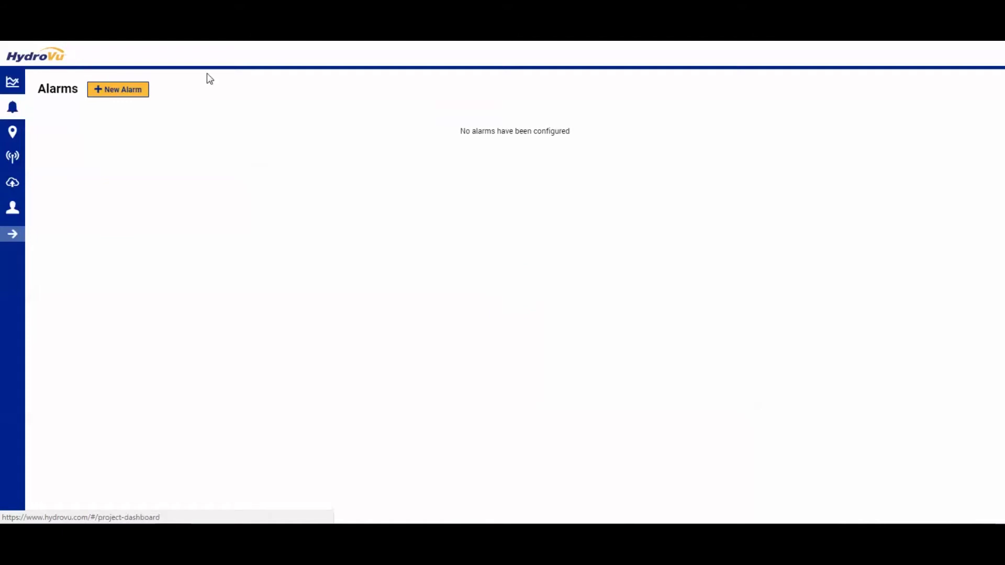
left_click(133, 93)
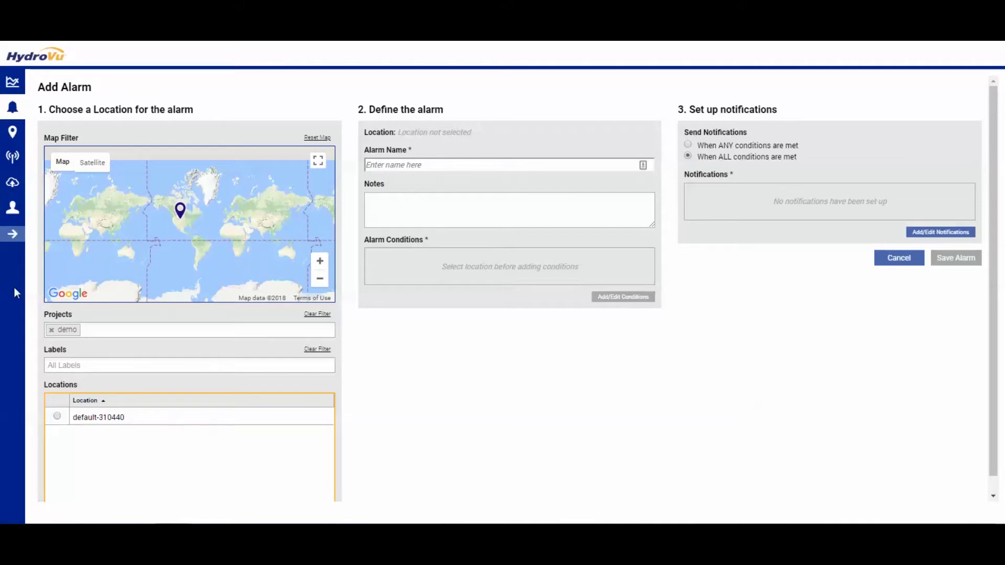
left_click(50, 330)
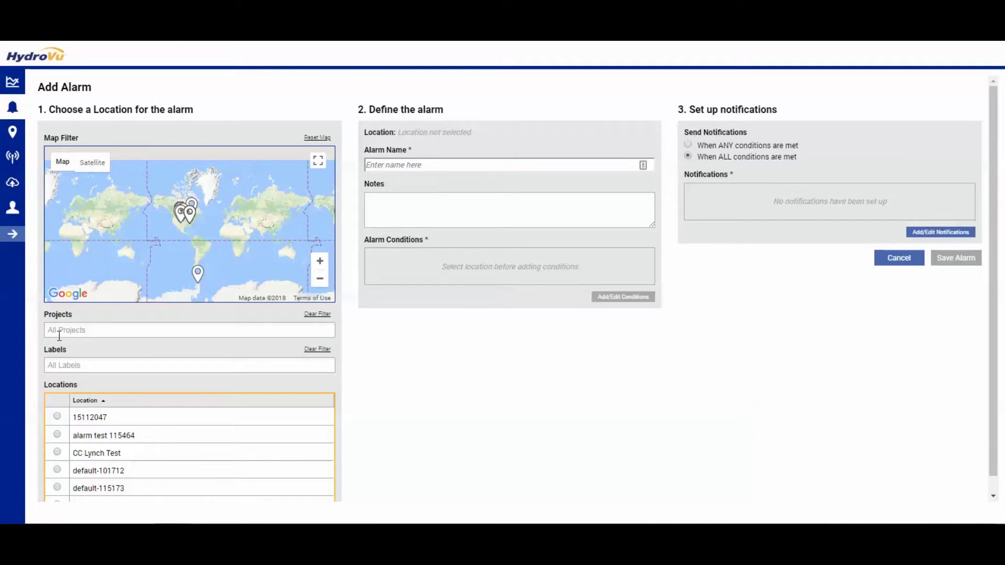
- Filter locations to the demo project and pick default-310440 as the alarm location
left_click(127, 328)
type("demo")
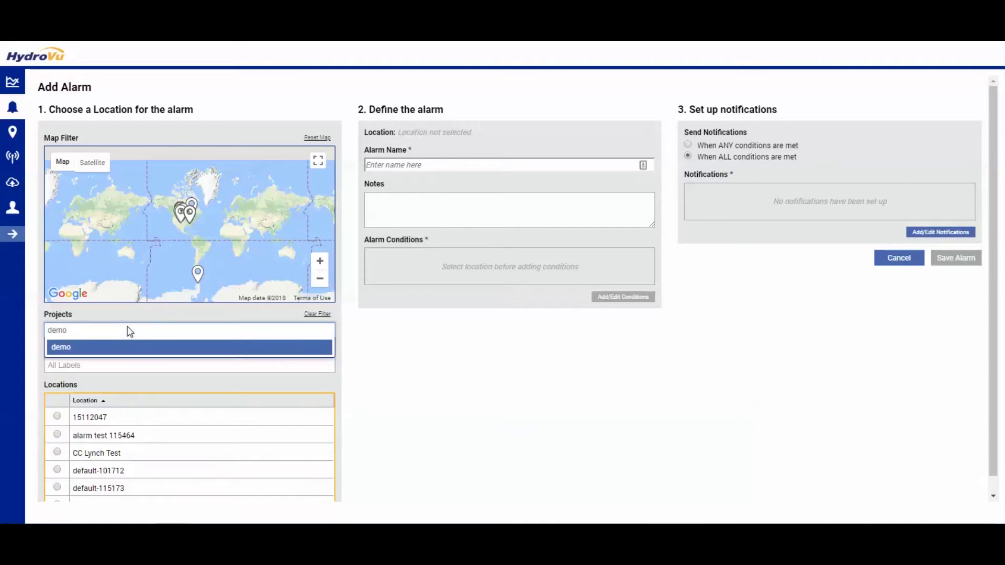
key("Return")
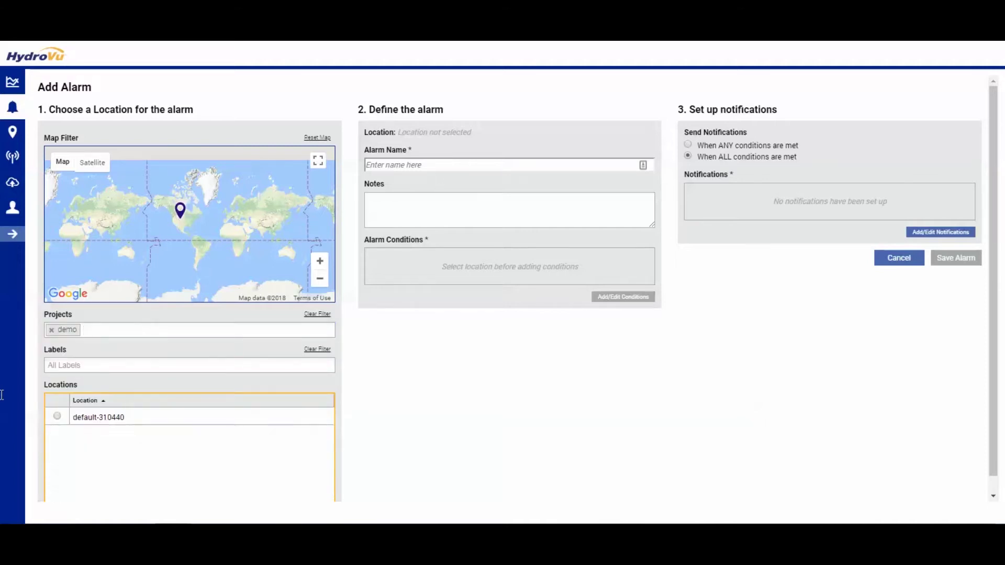
left_click(57, 417)
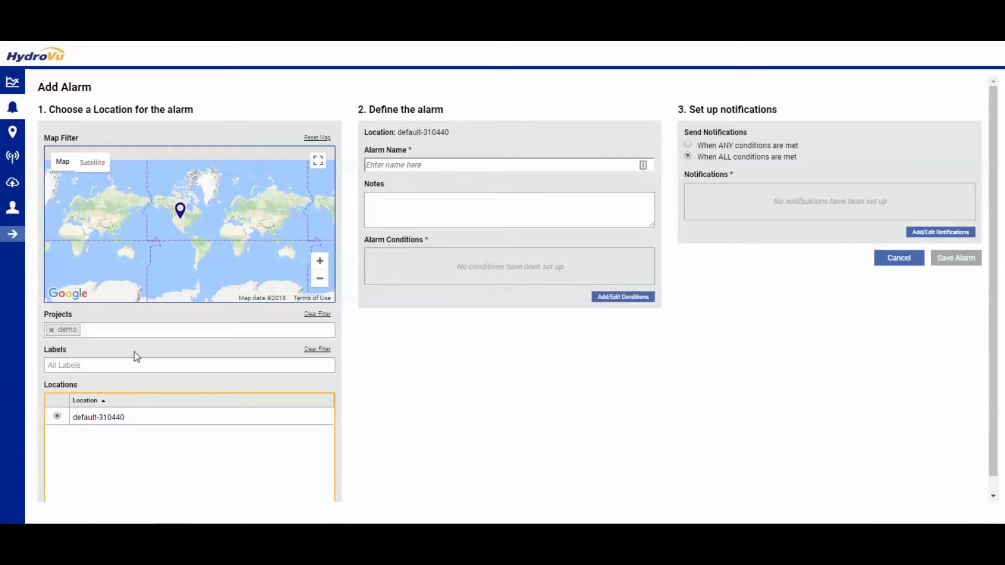
- Enter 'test alarm' as the alarm name and bring up the Alarm Conditions dialog
left_click(418, 168)
type("te")
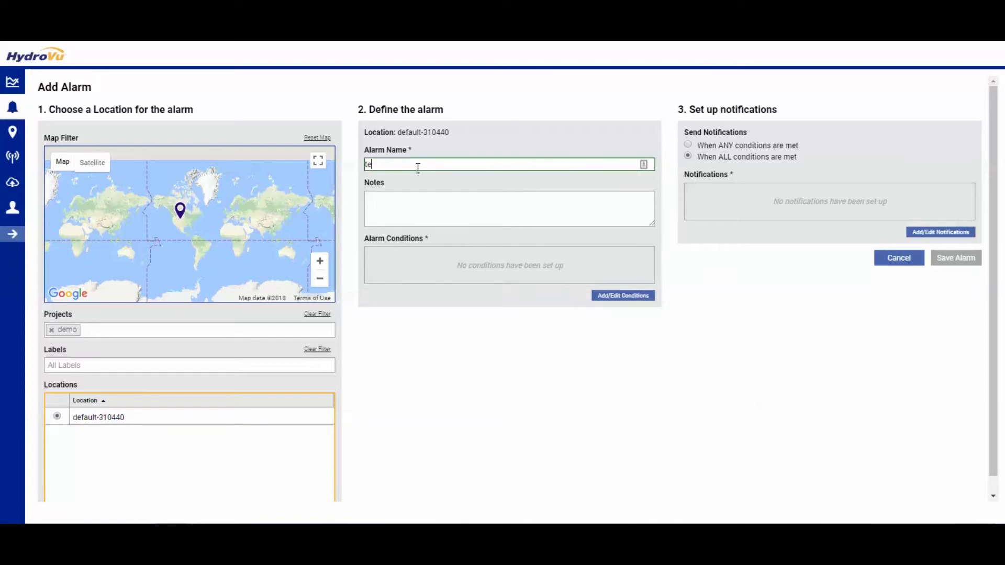
type("st alarm")
left_click(604, 296)
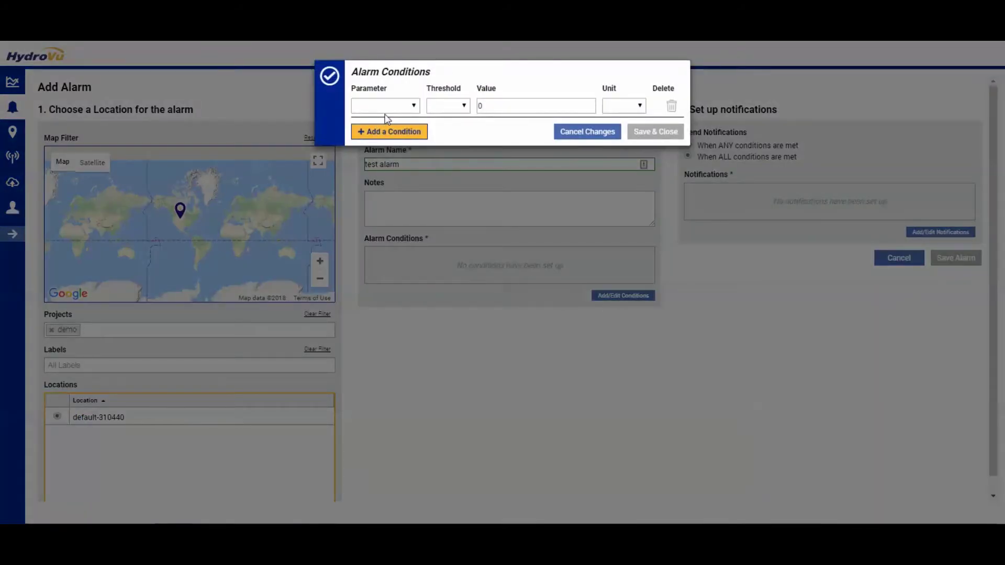
- Set the first condition to Temperature is over 70
left_click(410, 105)
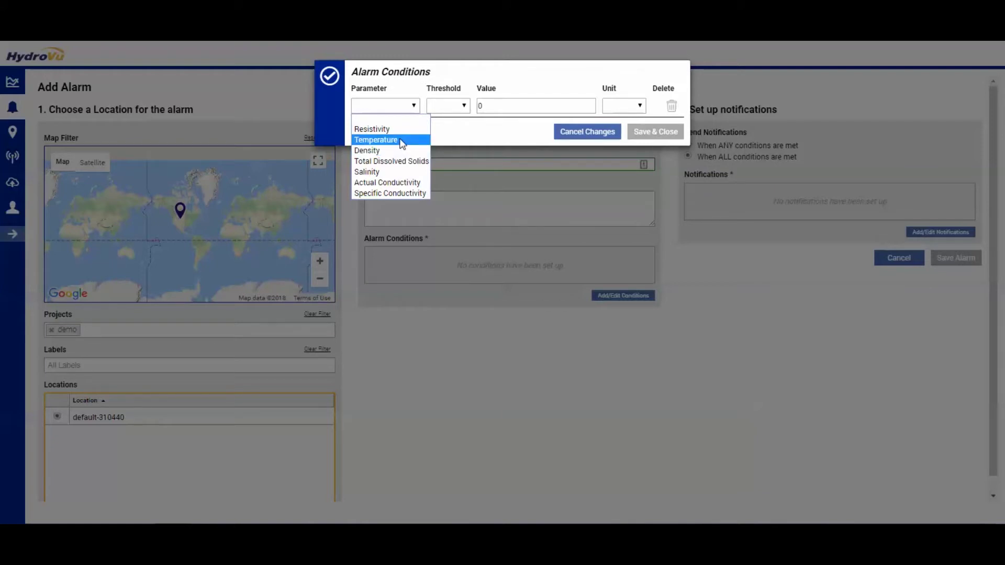
left_click(376, 140)
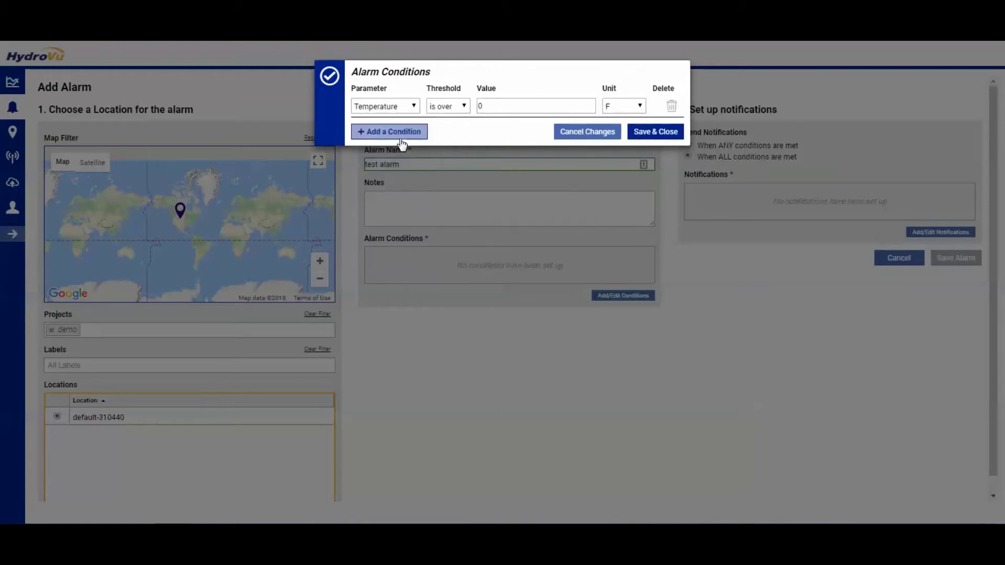
left_click(511, 106)
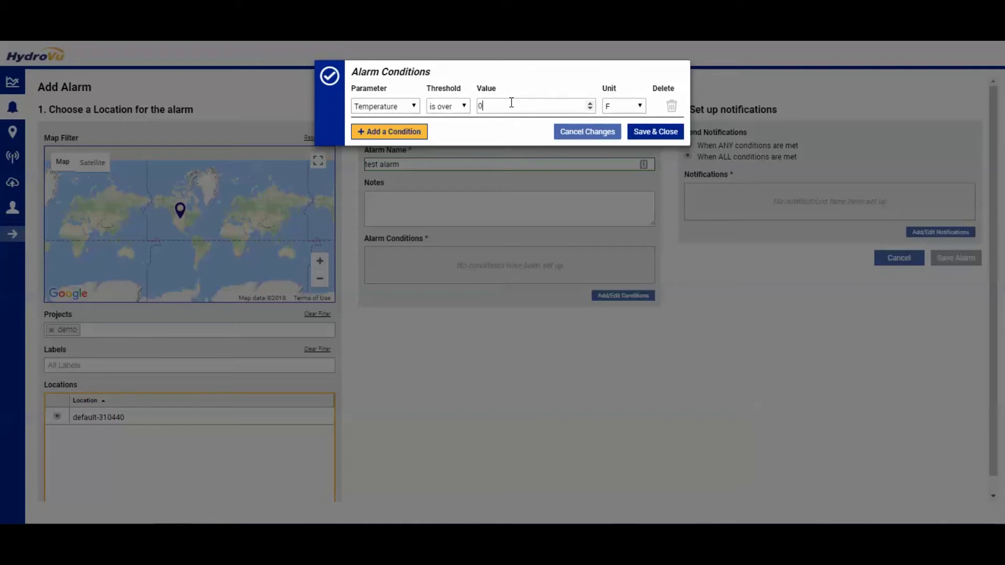
key("BackSpace")
type("70")
- Add a second condition: Density is under 50
left_click(373, 139)
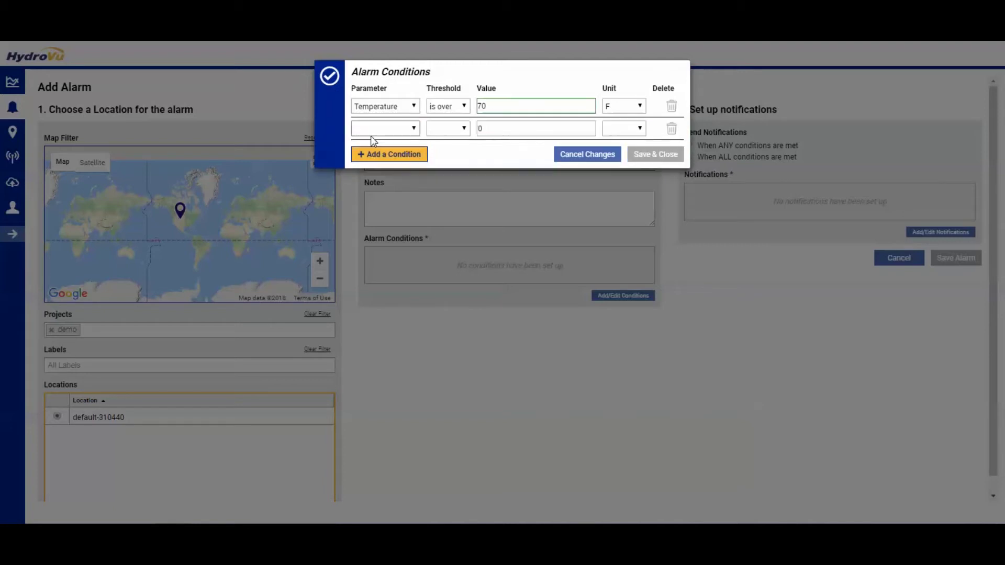
left_click(414, 129)
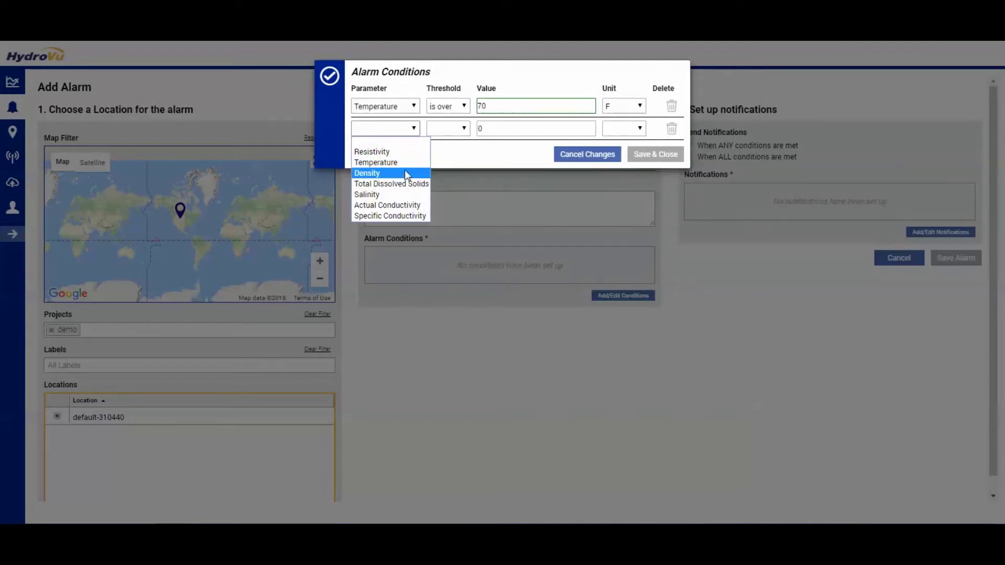
left_click(379, 172)
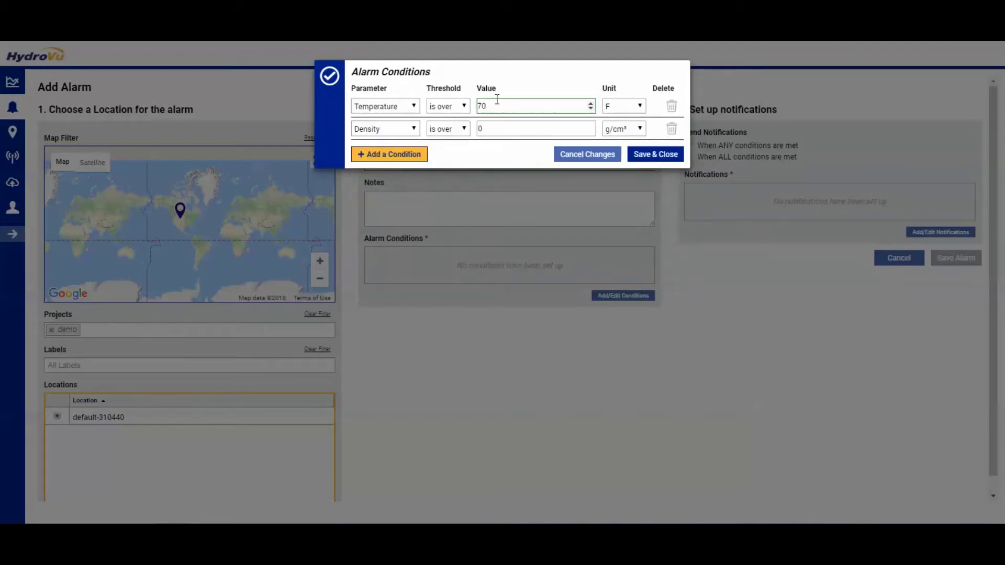
left_click(453, 131)
left_click(443, 142)
key("Tab")
type("5-")
key("BackSpace")
type("0")
left_click(396, 155)
- Add a third condition, Salinity is over 10, and save the conditions
left_click(403, 151)
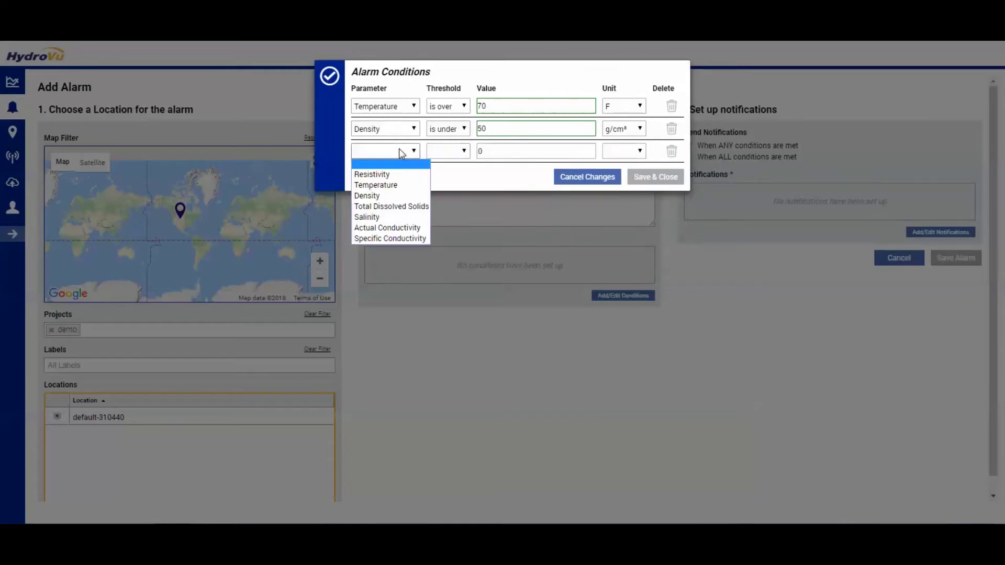
left_click(396, 222)
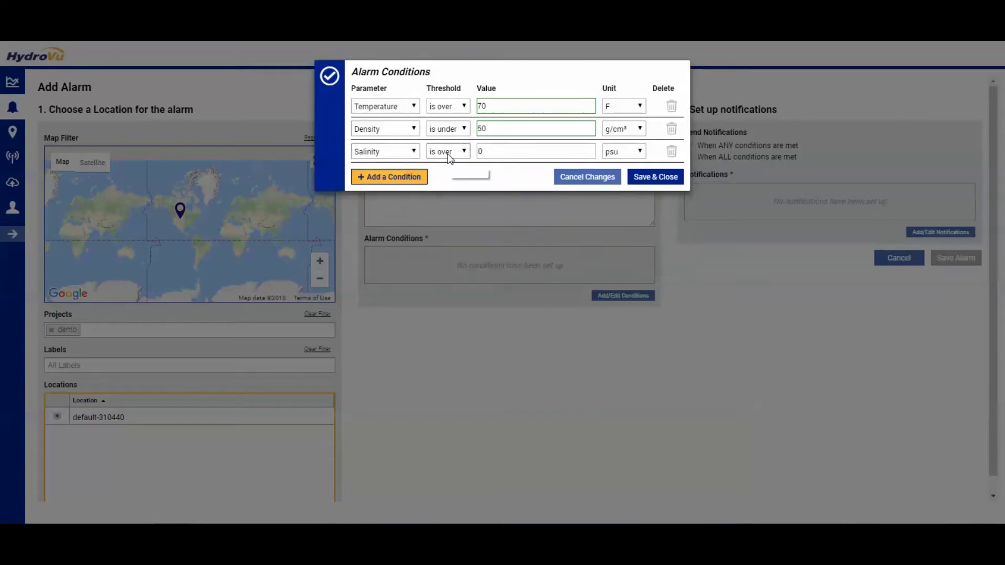
left_click(504, 152)
type("10")
key("BackSpace")
key("BackSpace")
key("BackSpace")
type("10")
left_click(653, 177)
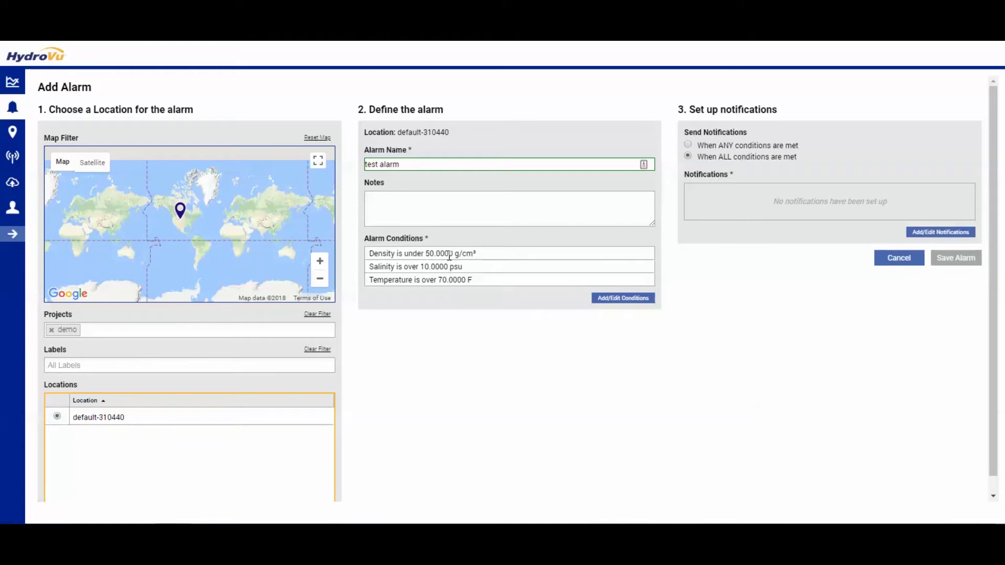
- Add the note 'my note' to the alarm
left_click(424, 207)
type("my note")
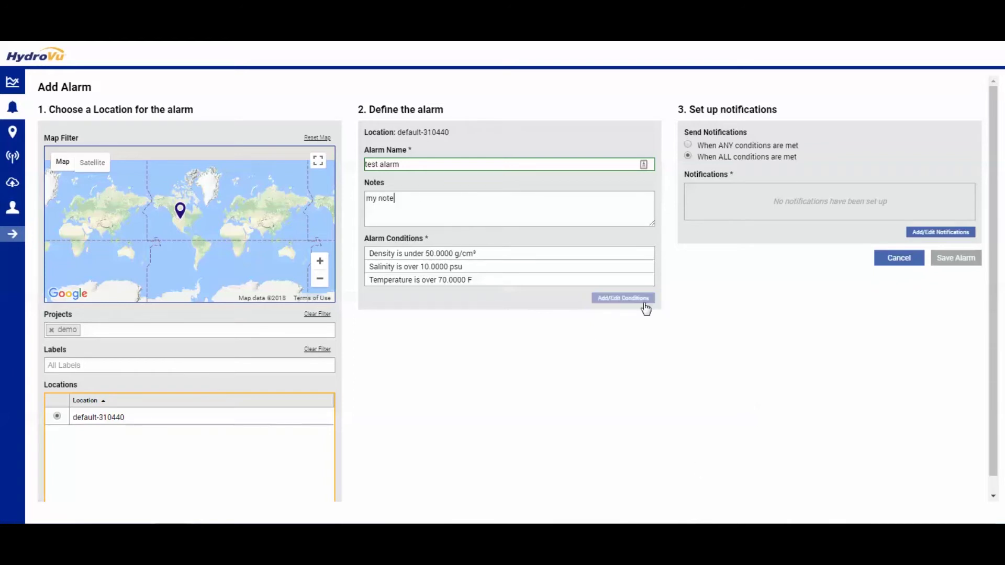
left_click(520, 180)
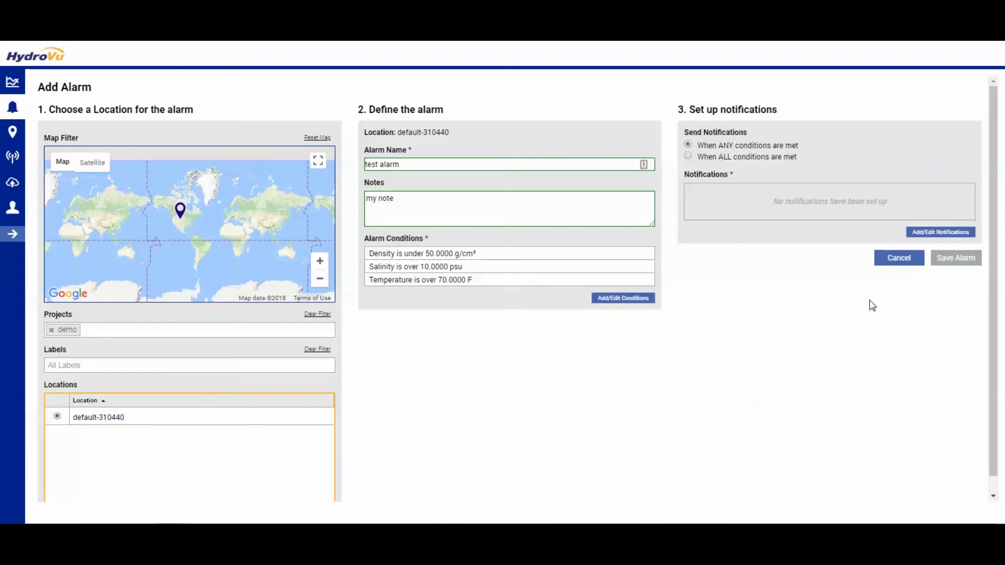
- Add an SMS notification to the contact's phone number and an e-mail notification to their address
left_click(923, 231)
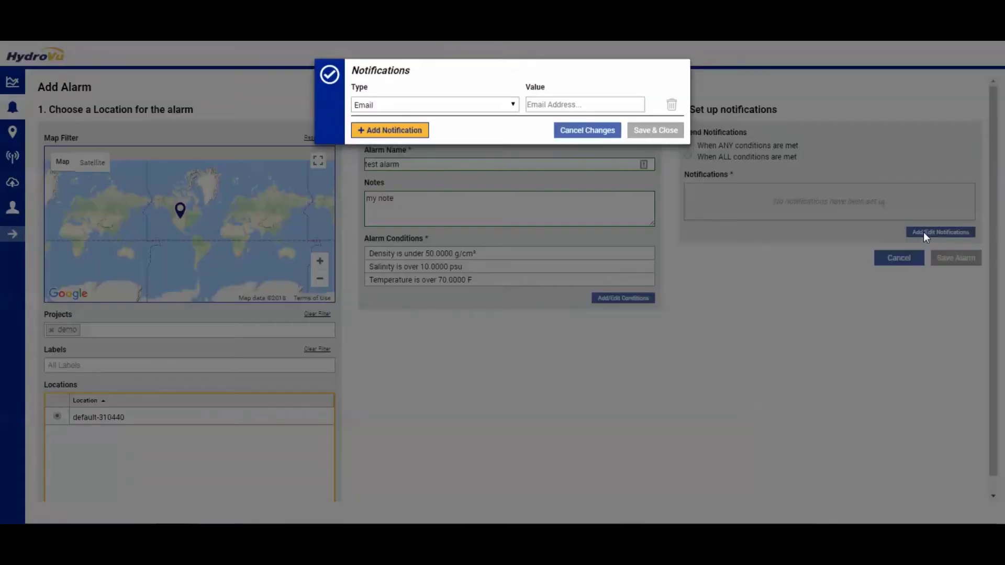
left_click(464, 103)
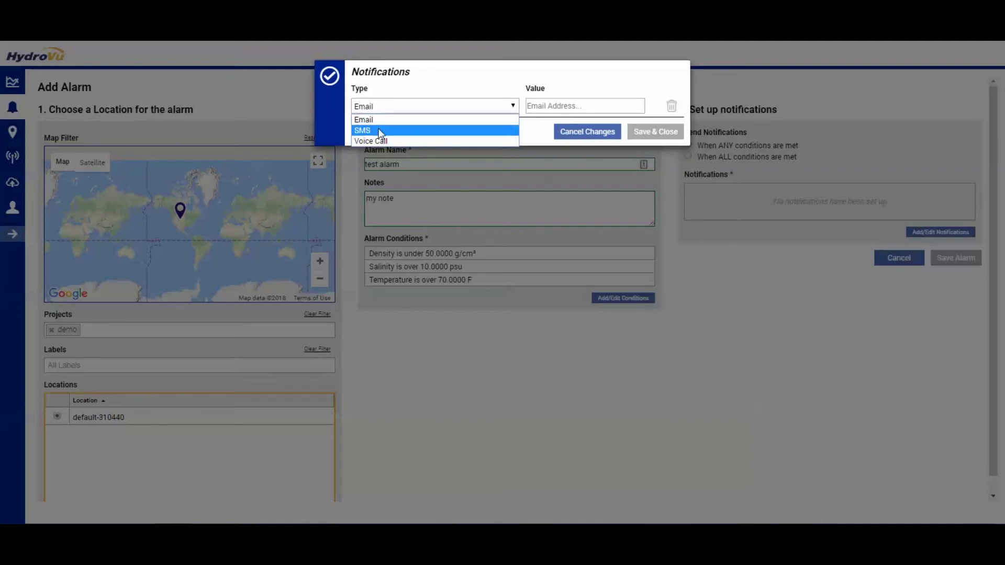
left_click(381, 131)
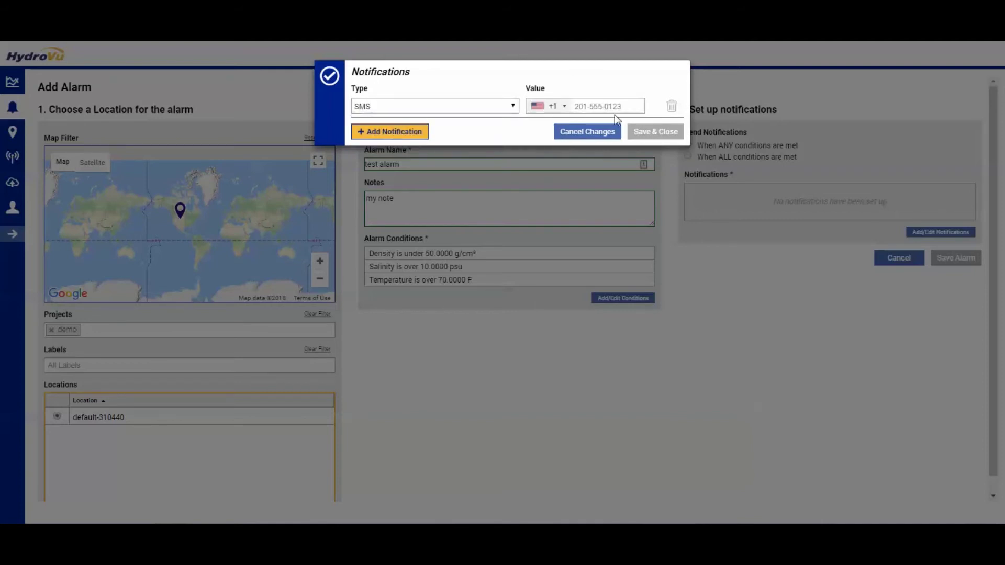
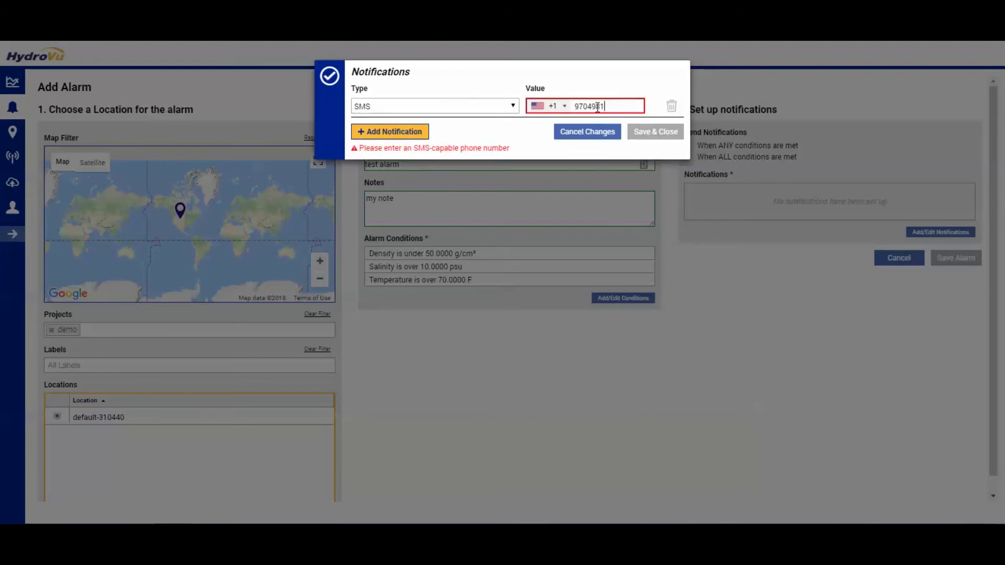
left_click(370, 132)
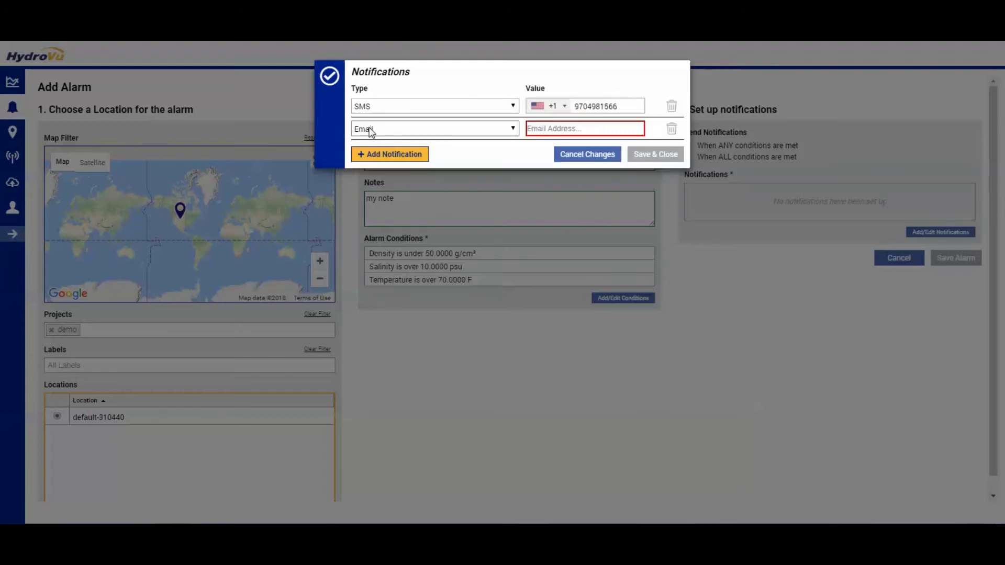
left_click(548, 131)
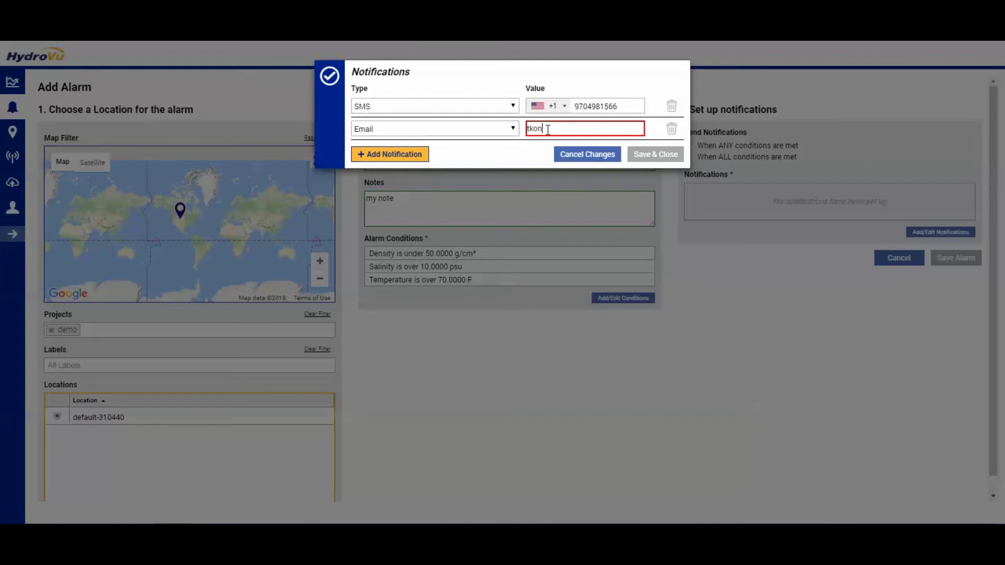
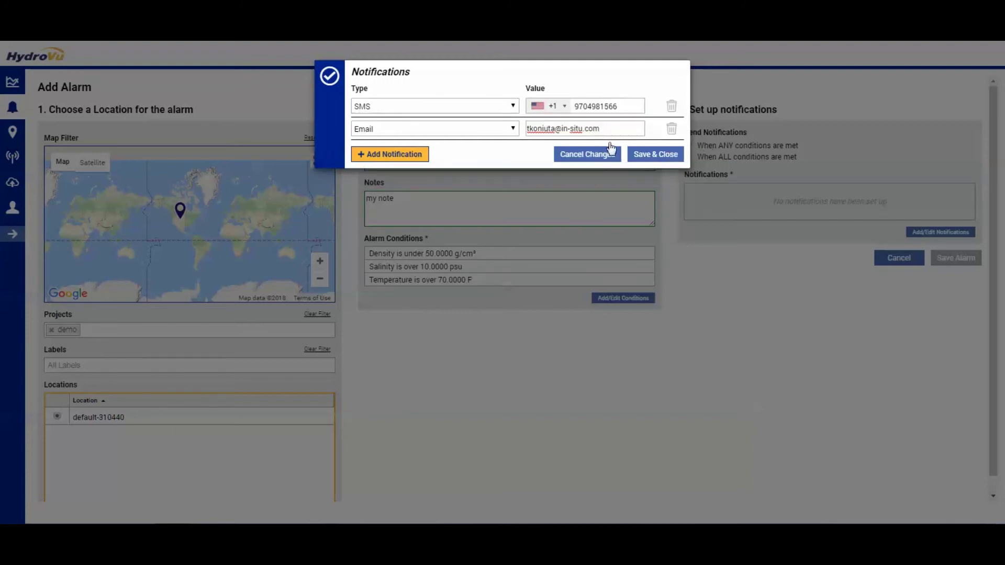
- Add a voice-call notification to the contact's phone number and save the notifications
left_click(370, 156)
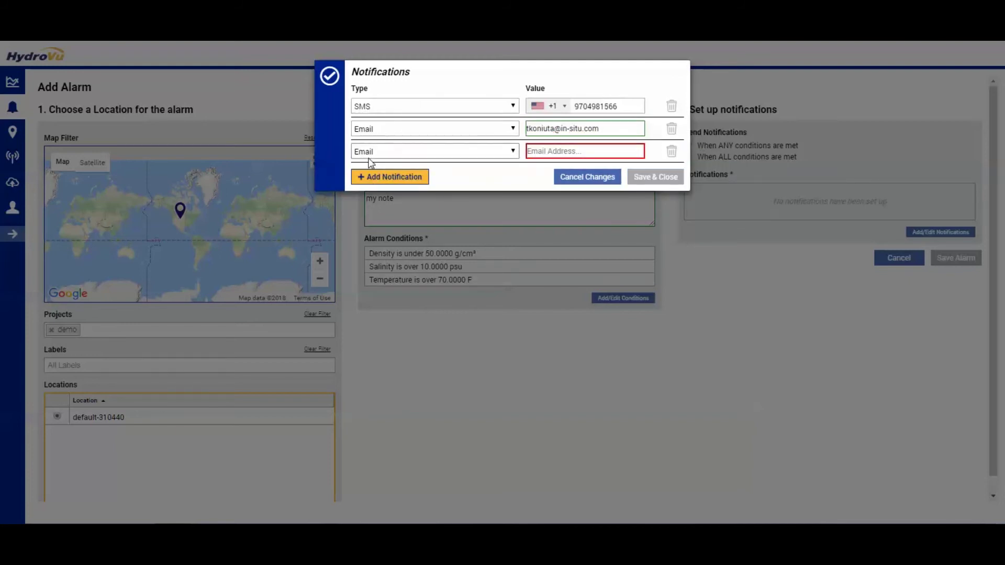
left_click(379, 150)
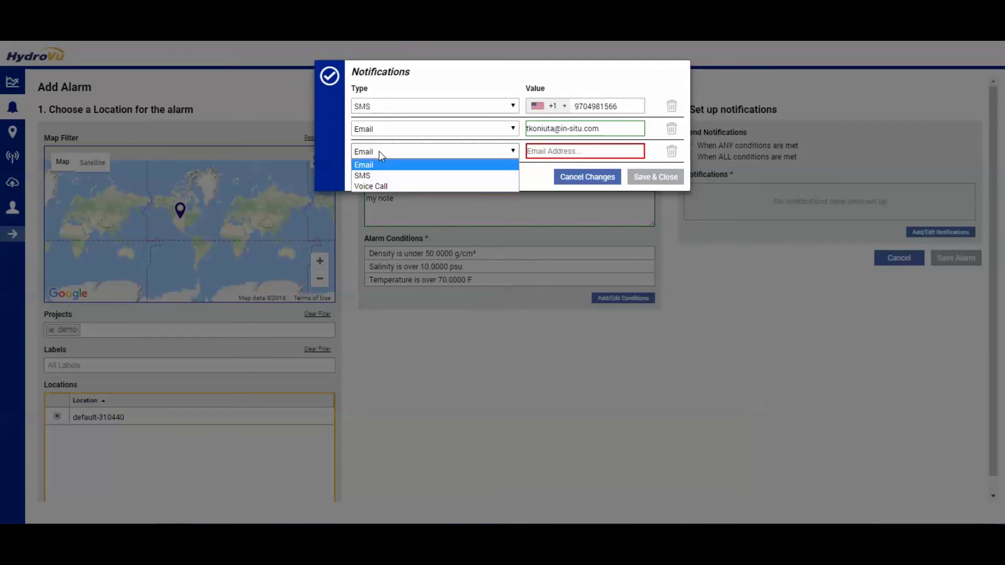
left_click(370, 186)
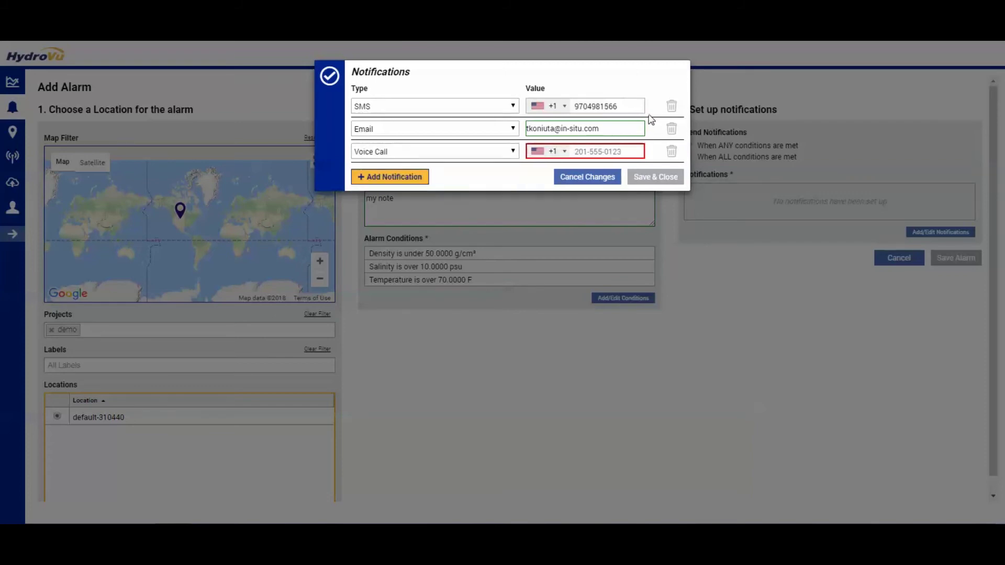
left_click(597, 151)
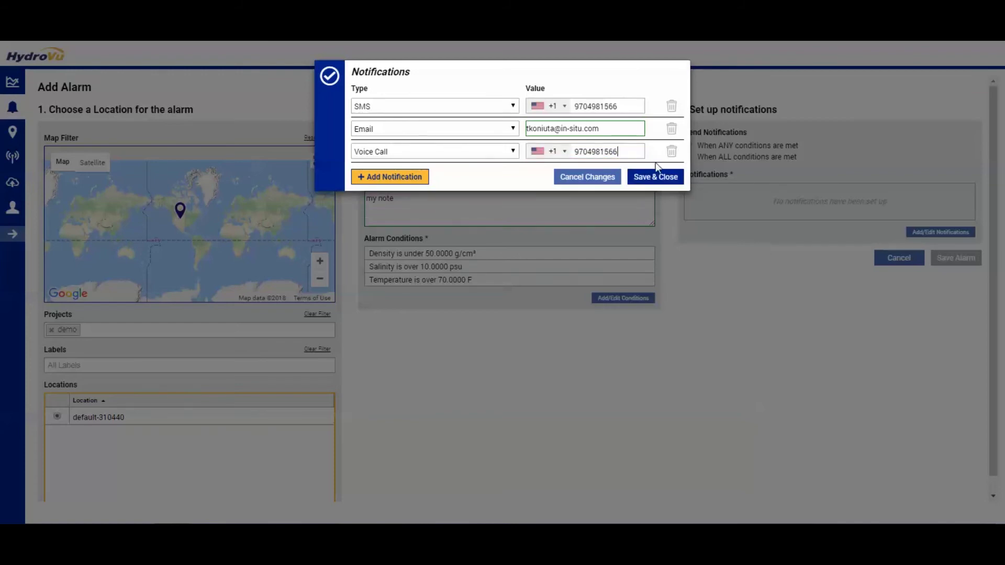
left_click(656, 176)
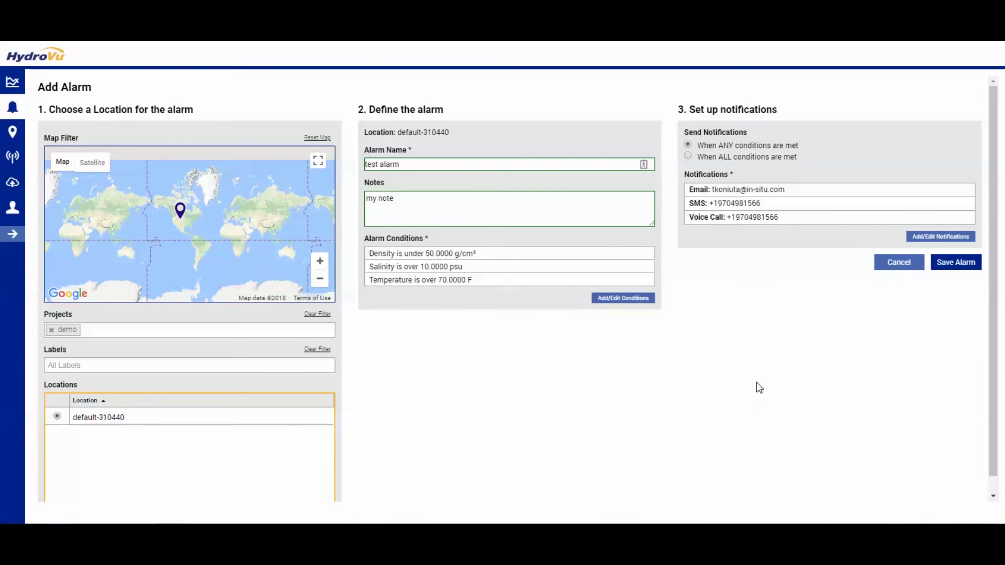
- Save 'test alarm' so it is listed on the Alarms page for default-310440
left_click(976, 267)
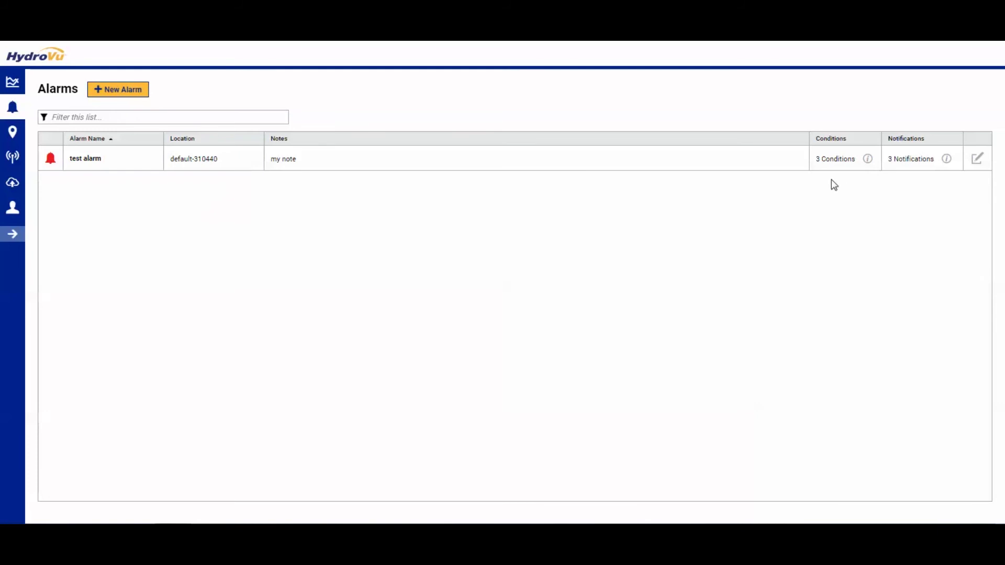
mouse_move(869, 160)
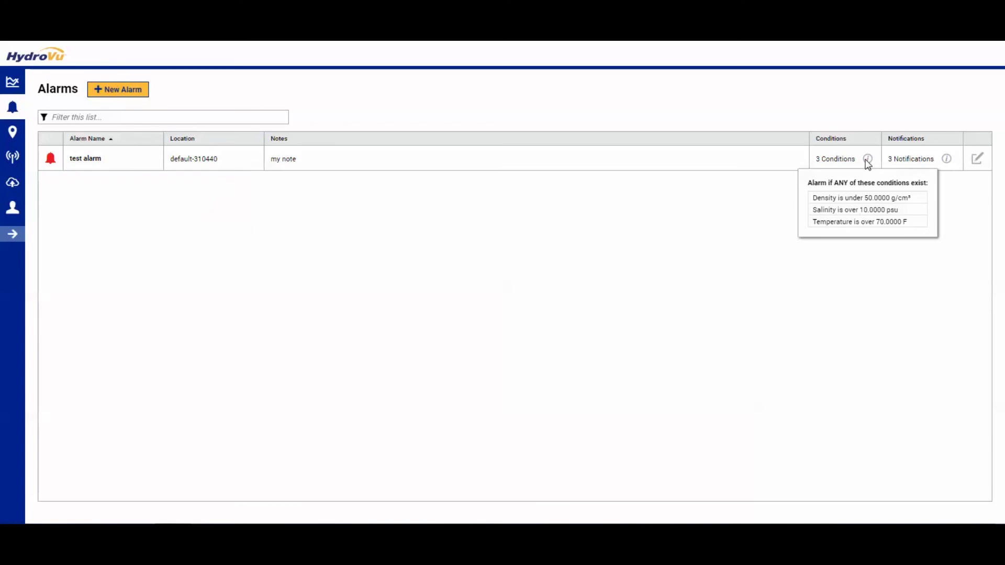
mouse_move(947, 160)
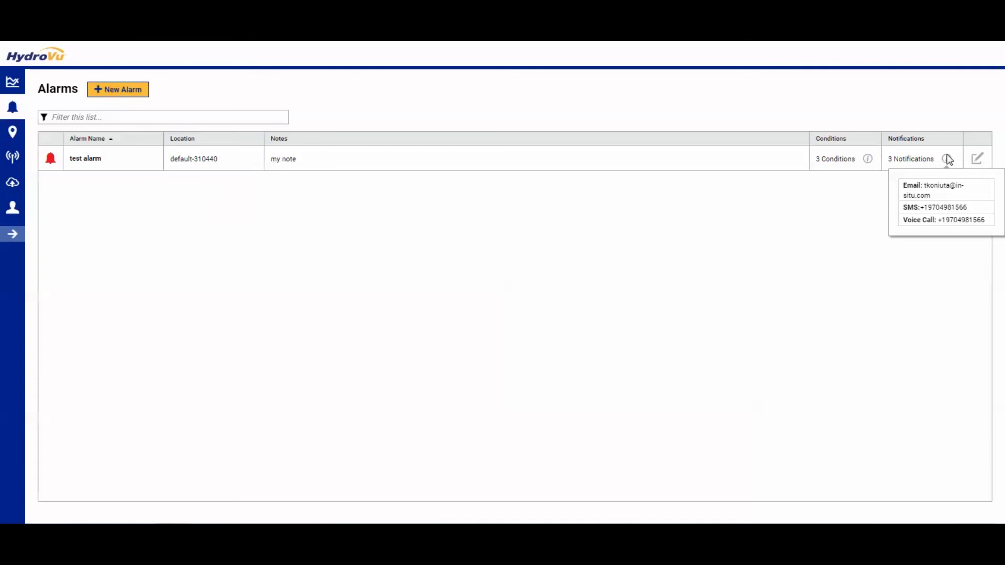
left_click(978, 160)
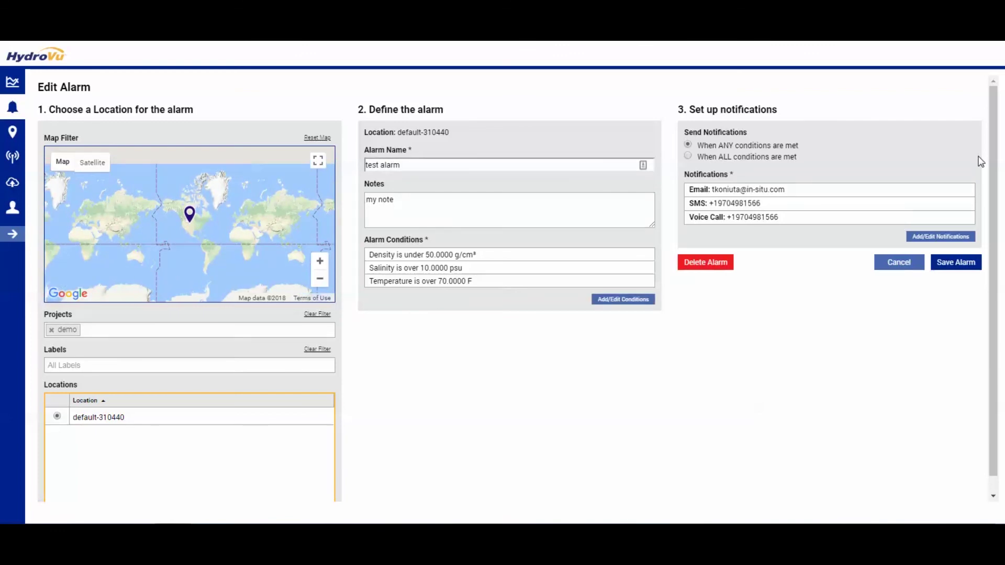
left_click(958, 262)
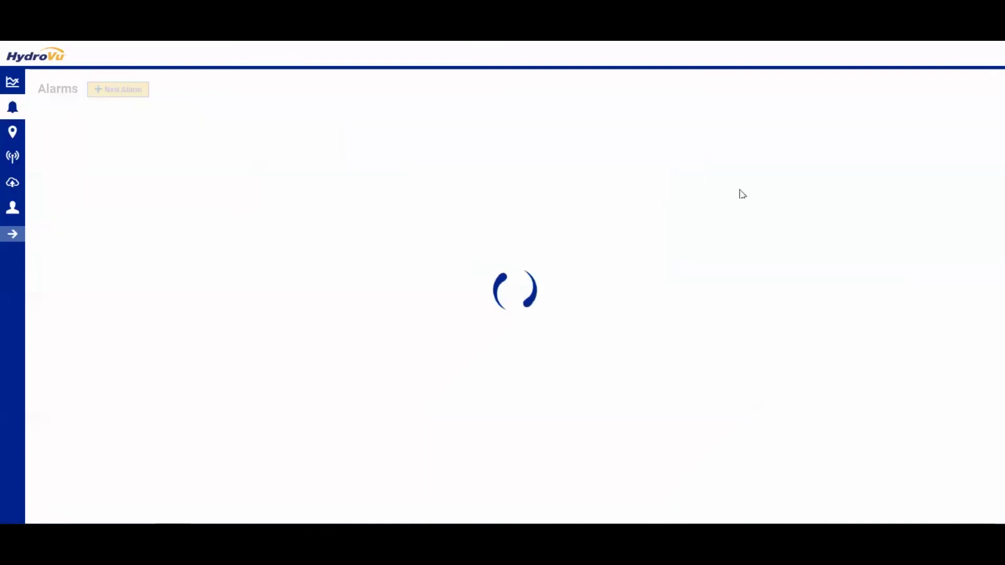
left_click(151, 92)
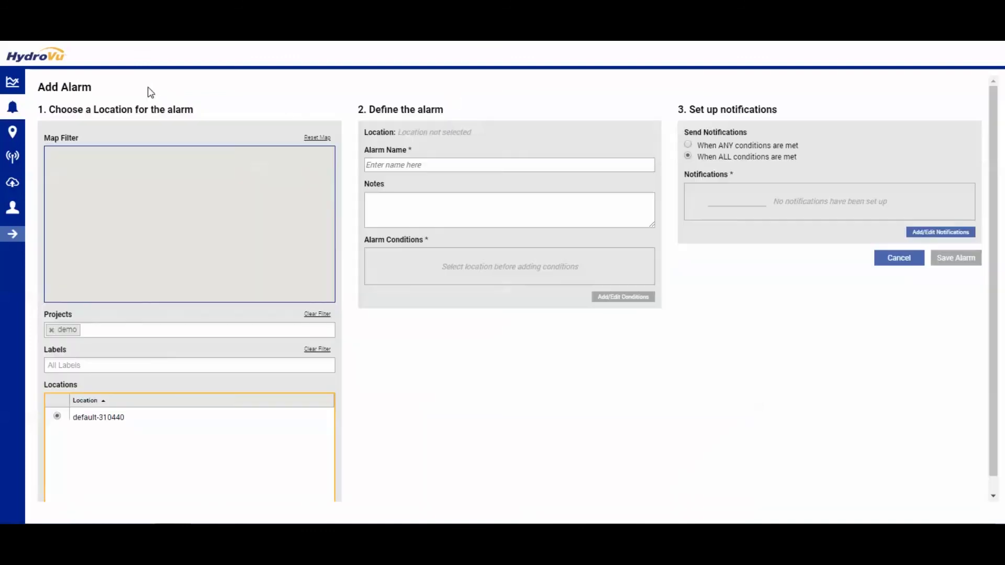